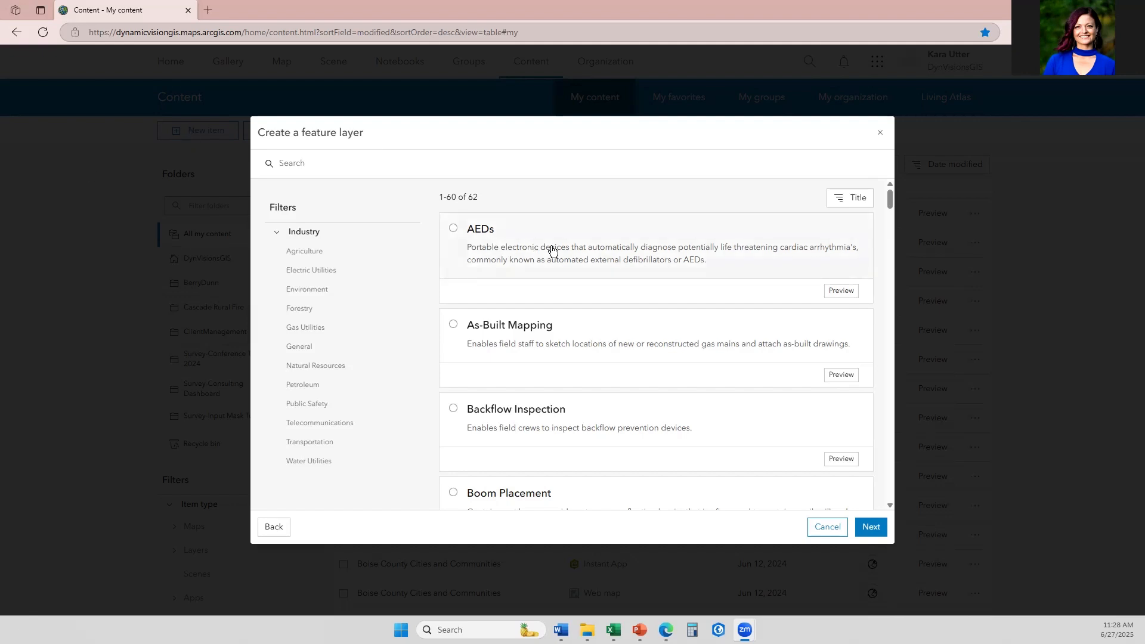
# - Browse the list of available feature layer templates, and cancel the feature layer creation
pyautogui.scroll(-5, 553, 250)
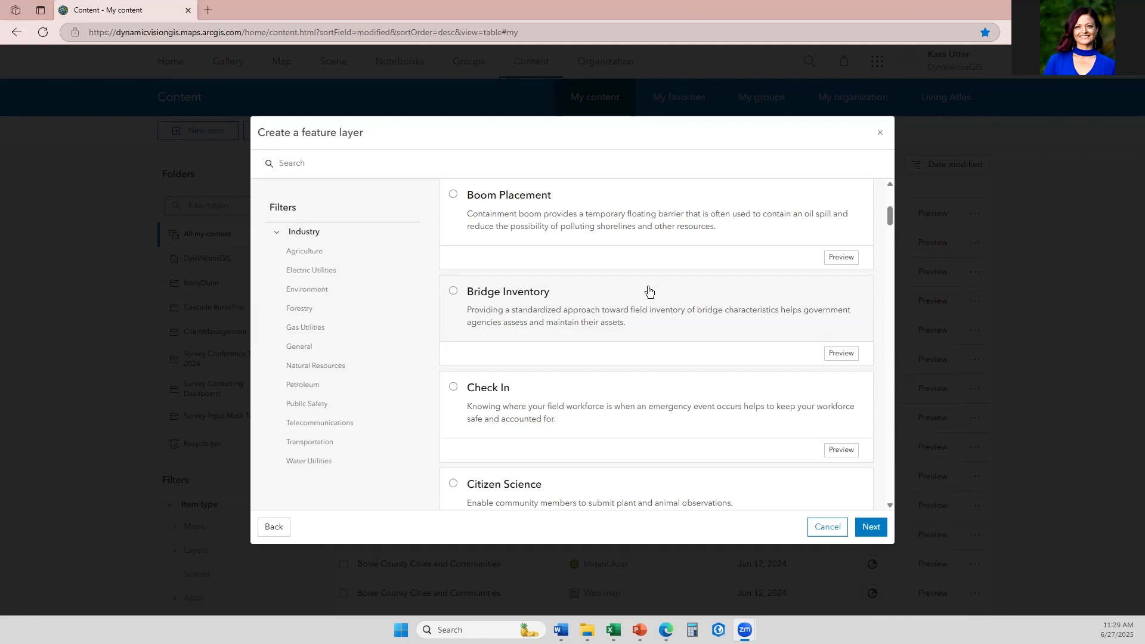
pyautogui.scroll(-3, 558, 247)
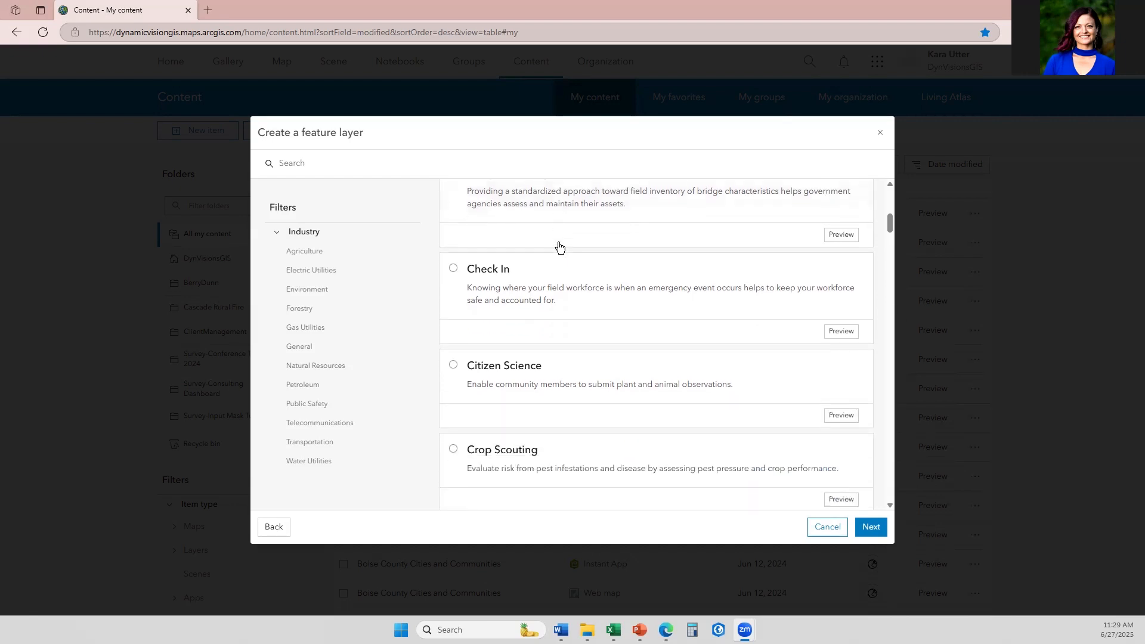
pyautogui.scroll(-4, 560, 247)
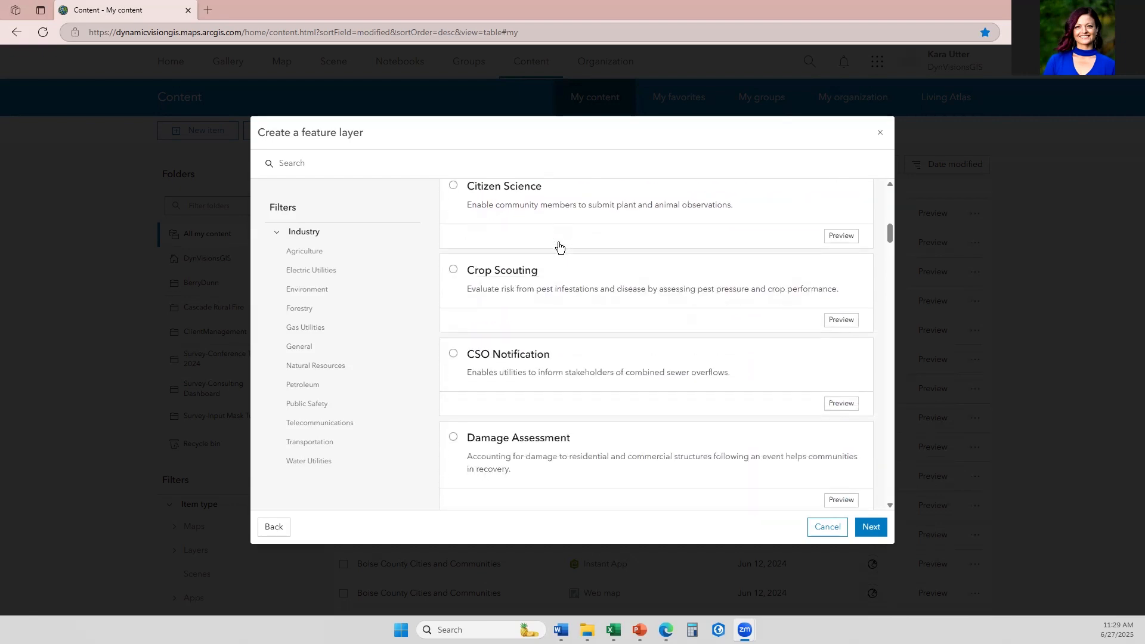
pyautogui.scroll(-2, 559, 247)
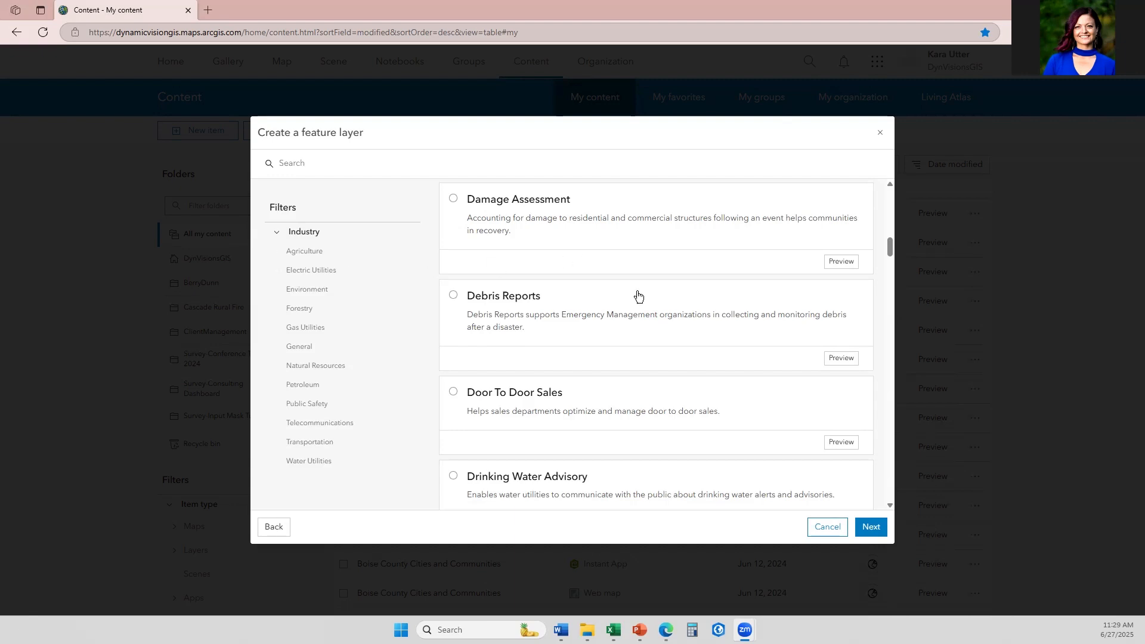
pyautogui.scroll(-5, 655, 298)
pyautogui.scroll(10, 654, 298)
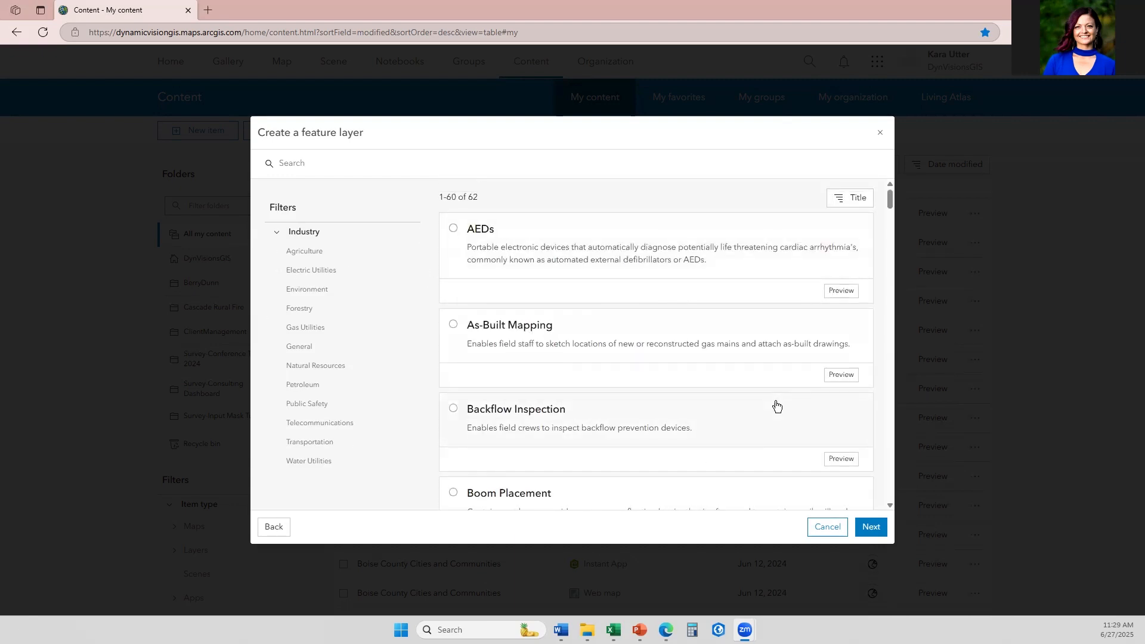
pyautogui.click(830, 528)
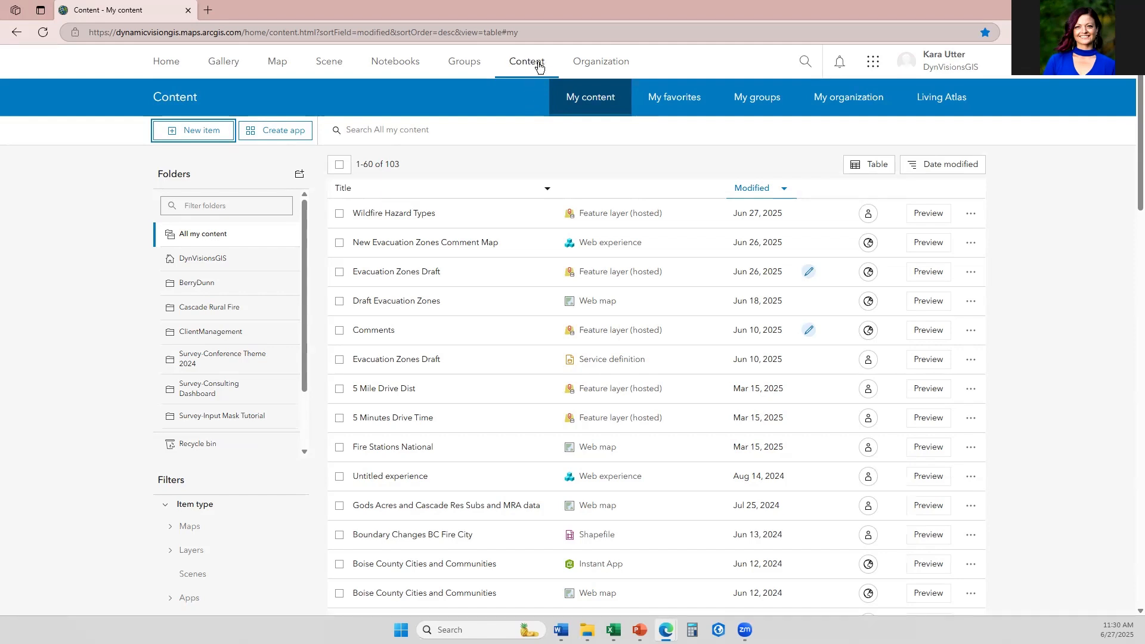
# - Start a new feature layer item in My content using the template option
pyautogui.click(207, 132)
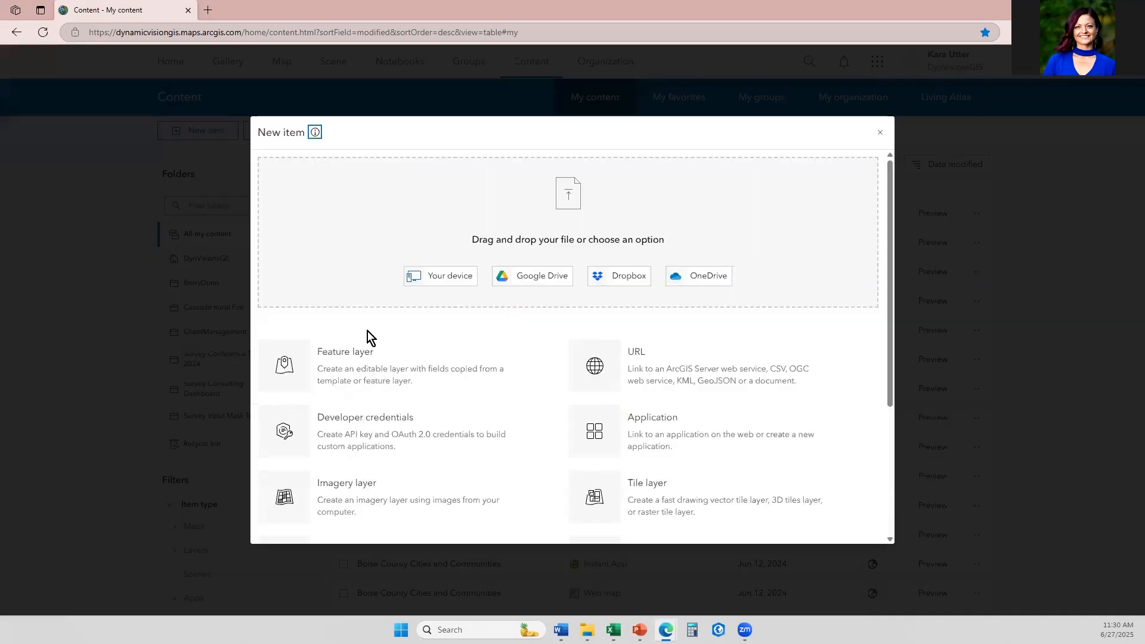
pyautogui.click(423, 371)
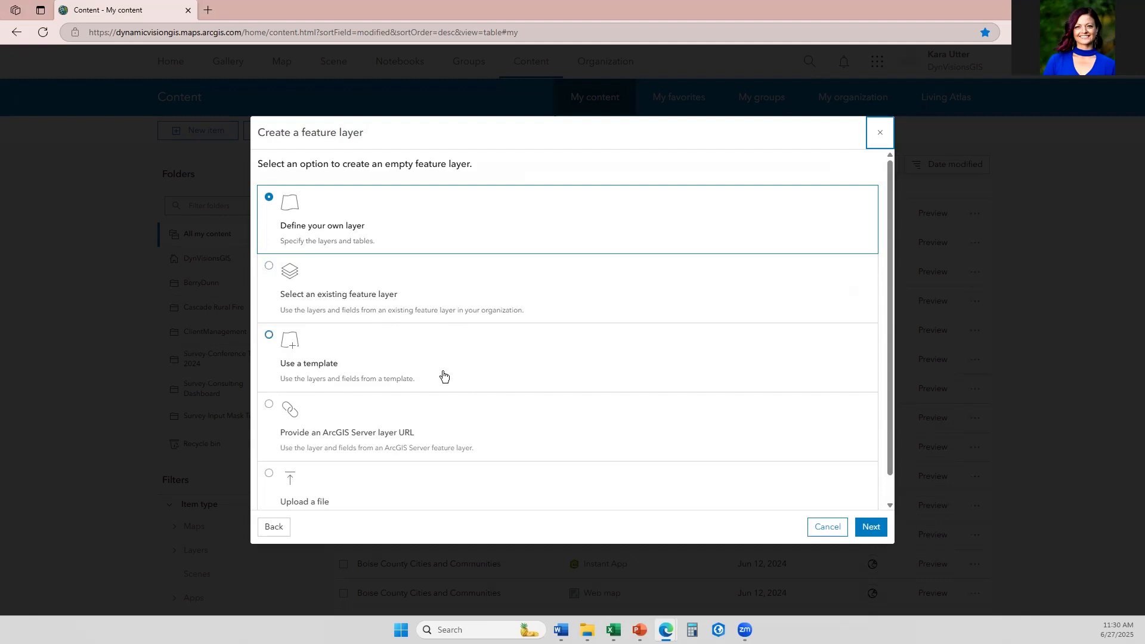
pyautogui.click(312, 354)
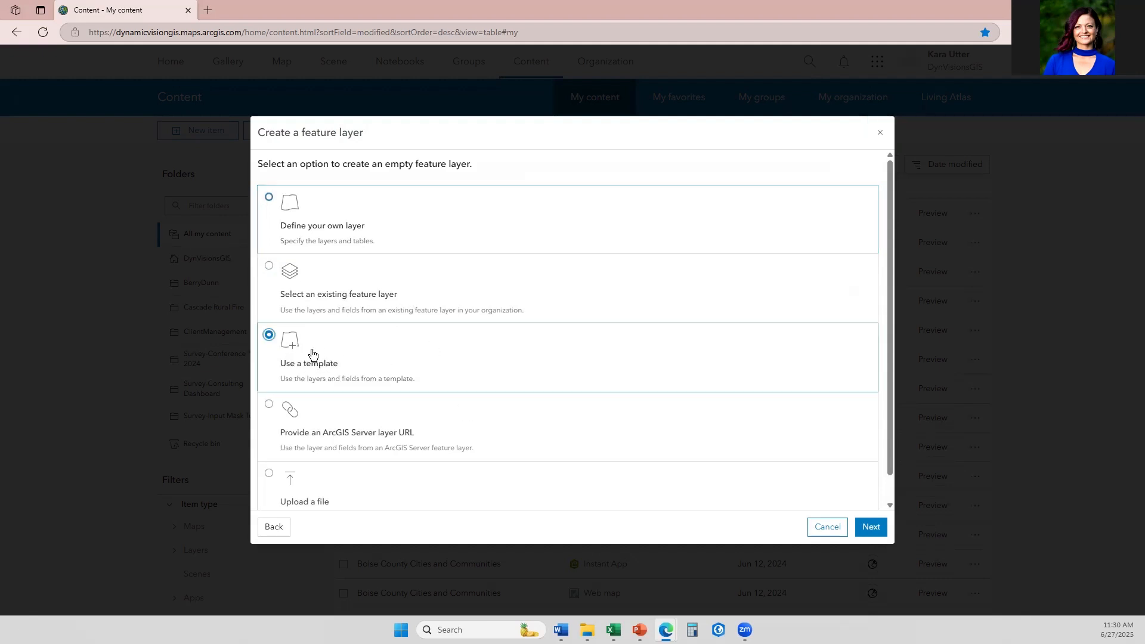
pyautogui.click(868, 525)
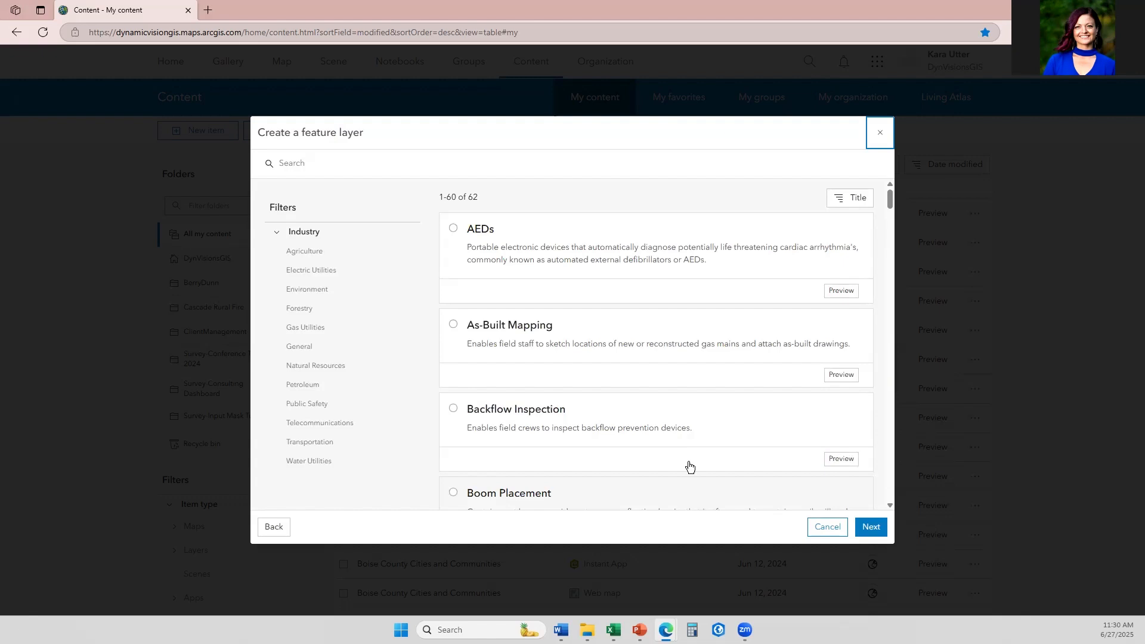
# - Try searching the layer templates for "wildfire", and clear the search term
pyautogui.click(306, 161)
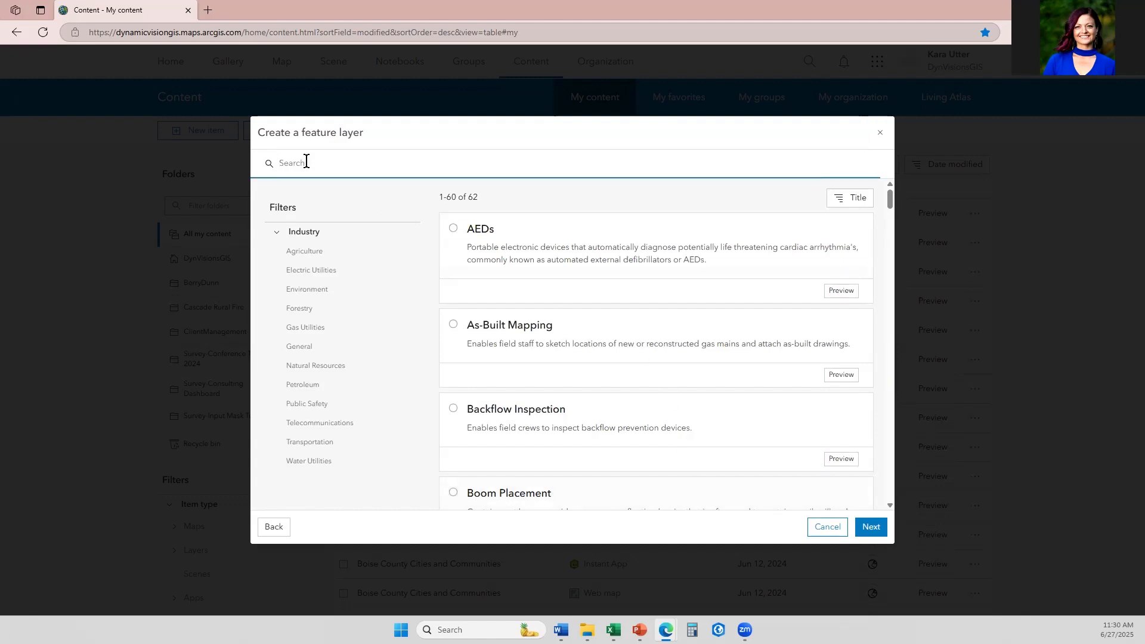
pyautogui.write('wildf')
pyautogui.write('ire')
pyautogui.press('BackSpace')
pyautogui.press('BackSpace')
pyautogui.press('BackSpace')
pyautogui.press('BackSpace')
pyautogui.press('BackSpace')
pyautogui.press('BackSpace')
pyautogui.press('BackSpace')
pyautogui.press('BackSpace')
# - Search the layer templates for "fire" and select the Fire Hydrants template
pyautogui.write('fire')
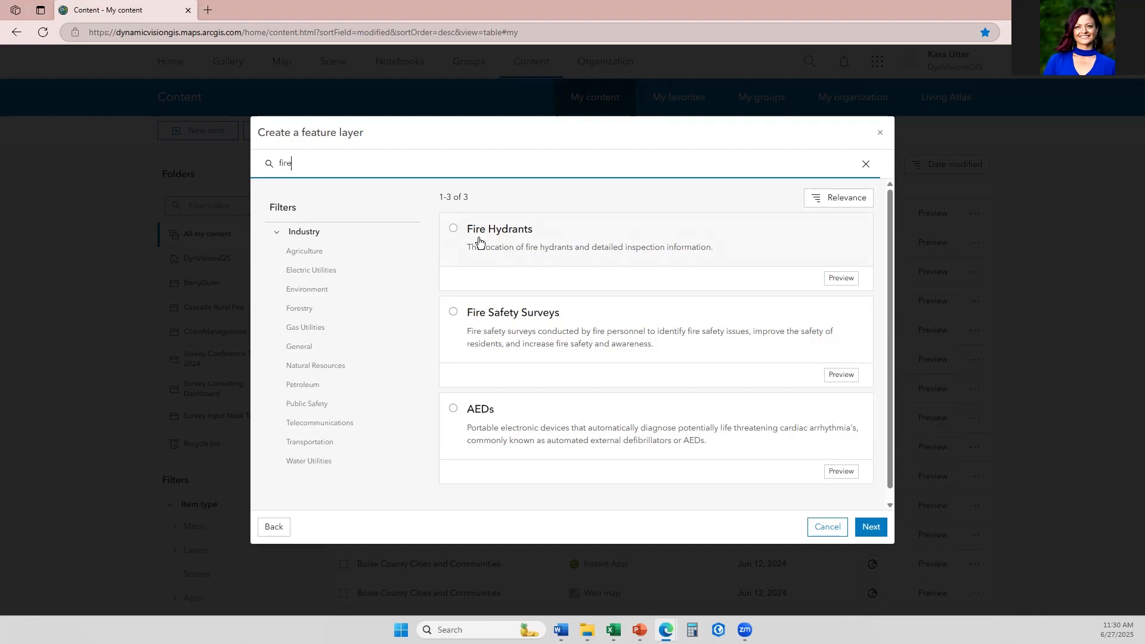
pyautogui.click(454, 230)
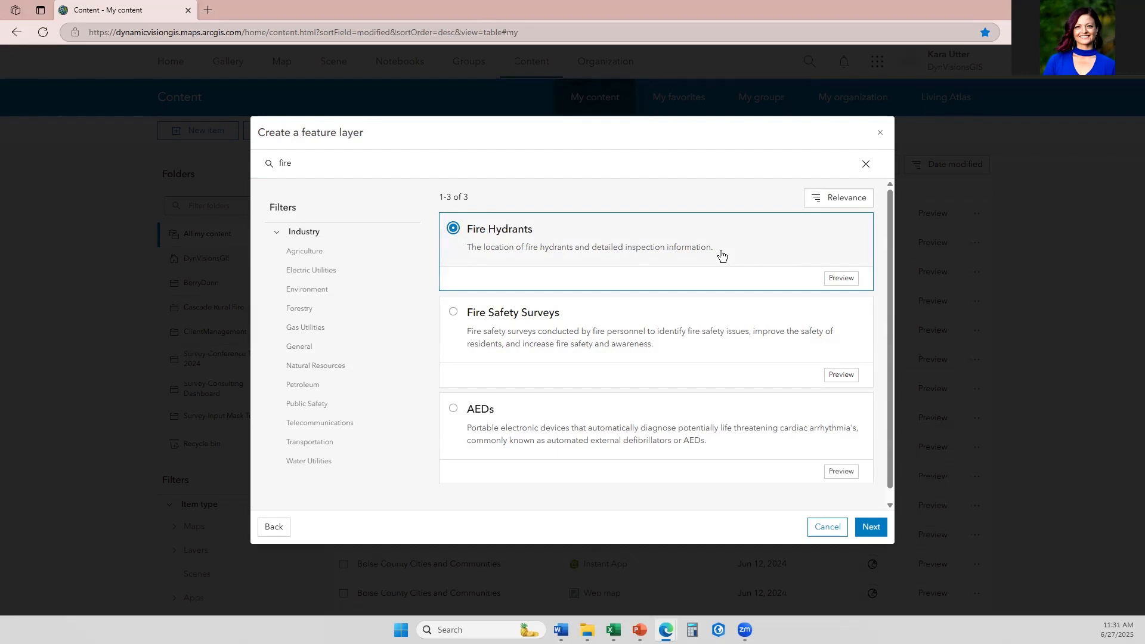
# - Preview the Fire Hydrants template and read its overview, description and details
pyautogui.click(840, 280)
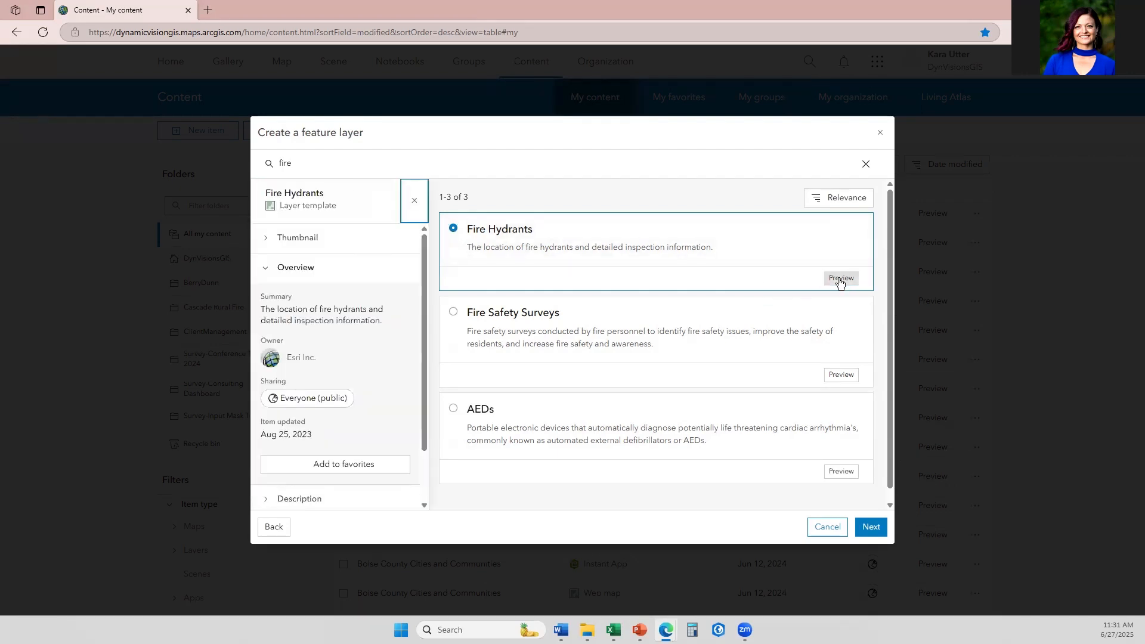
pyautogui.scroll(-1, 341, 307)
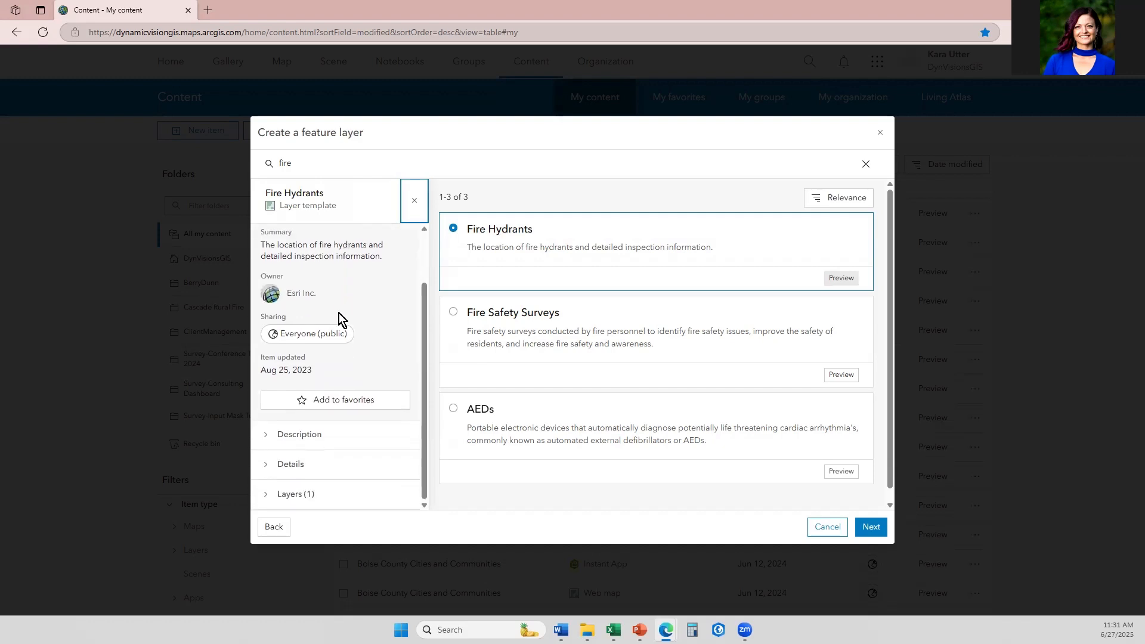
pyautogui.click(266, 441)
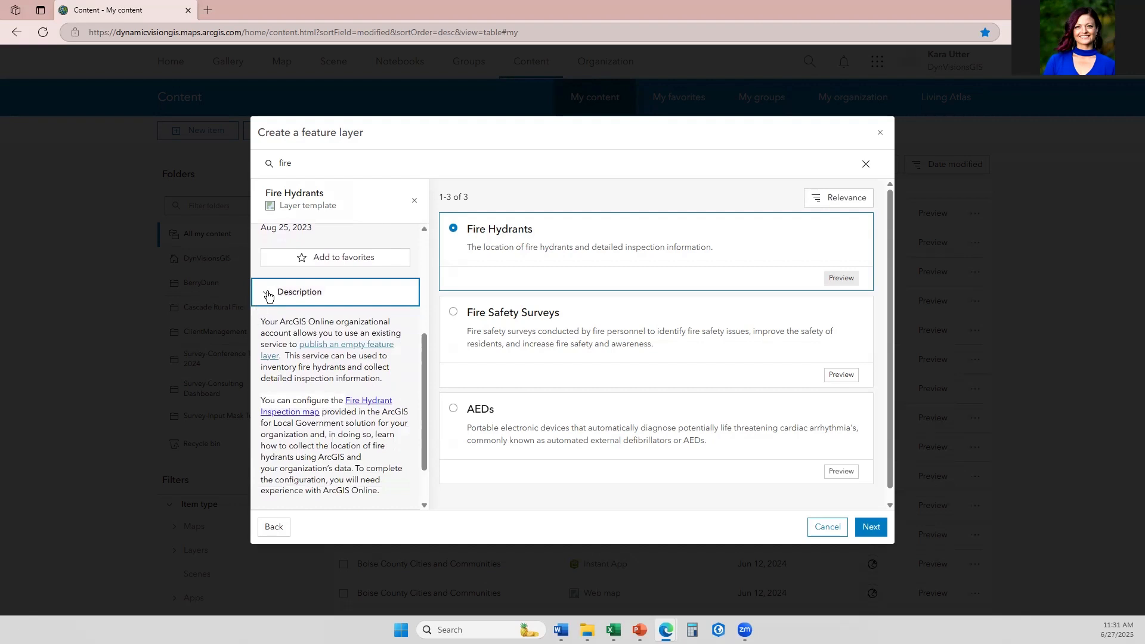
pyautogui.scroll(-1, 332, 301)
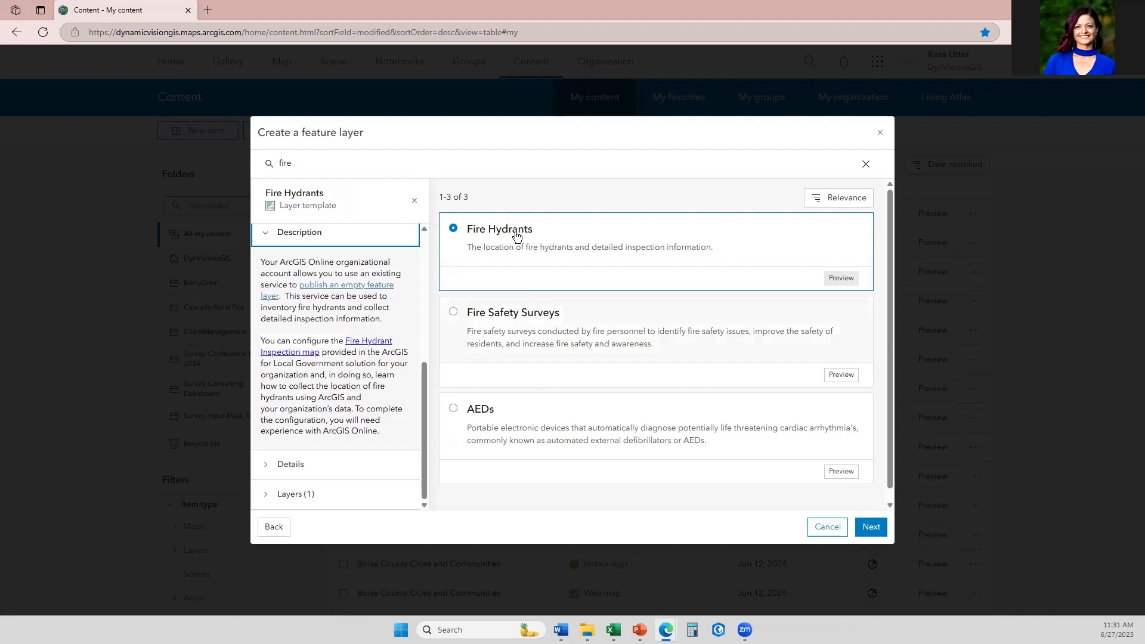
pyautogui.click(266, 468)
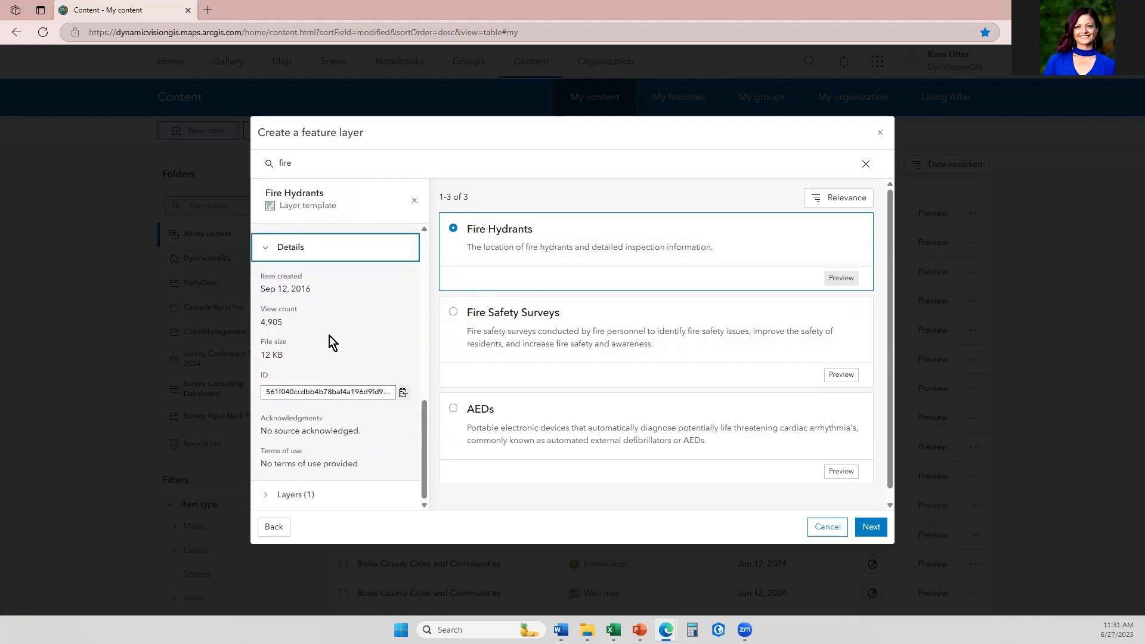
pyautogui.scroll(5, 342, 329)
pyautogui.scroll(-5, 342, 329)
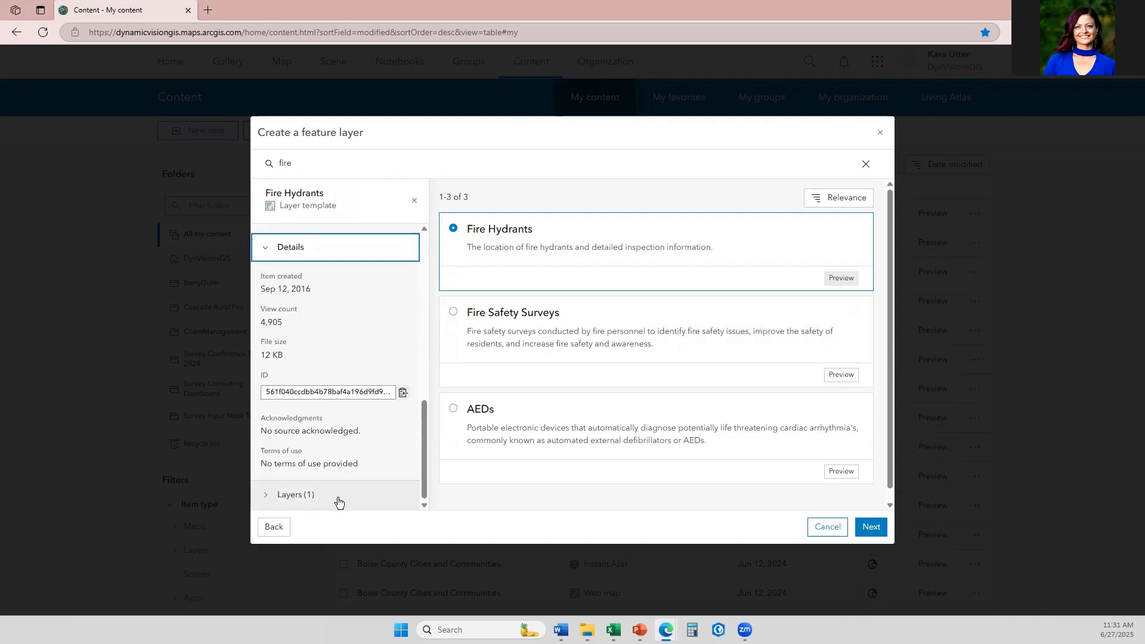
# - Examine the fields of the FireHydrants layer in the template preview
pyautogui.click(267, 496)
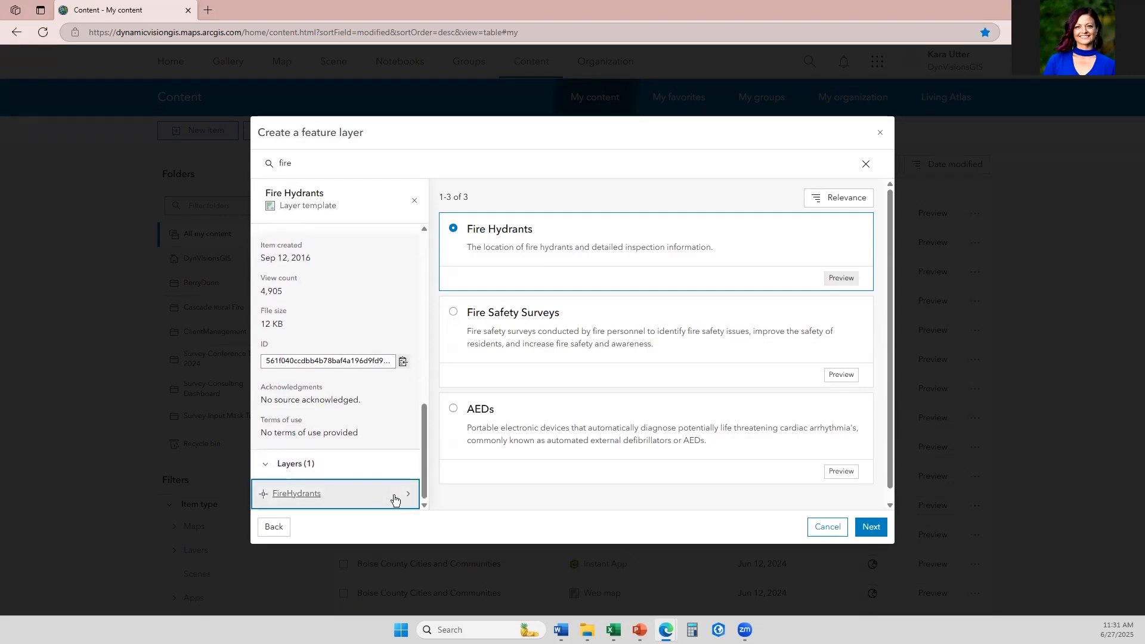
pyautogui.click(396, 495)
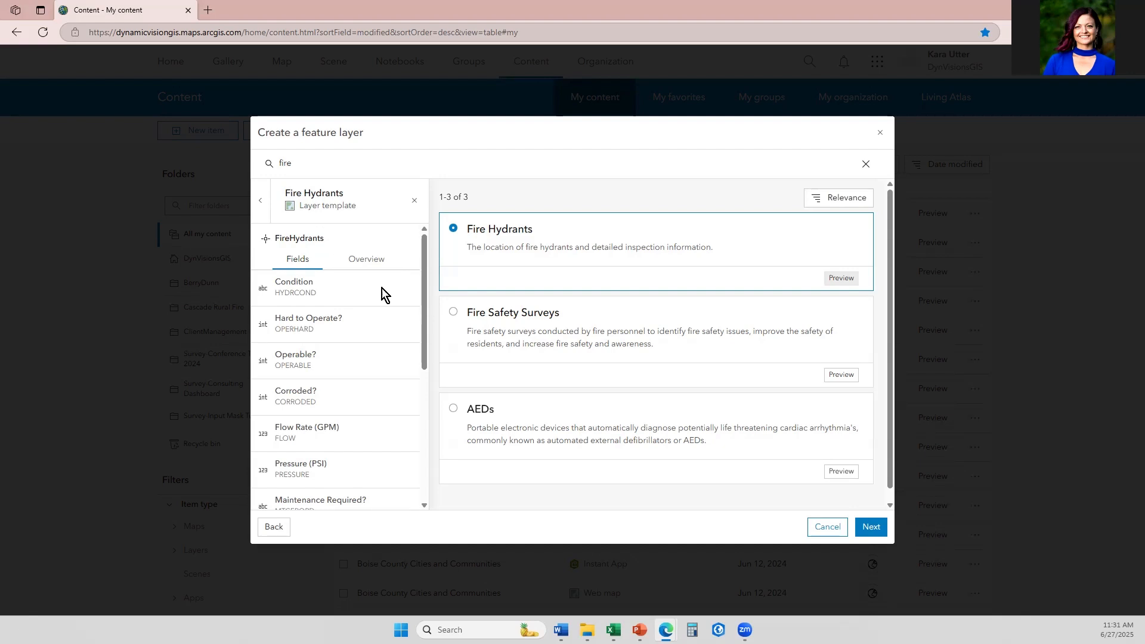
pyautogui.scroll(-5, 382, 288)
pyautogui.scroll(-3, 382, 288)
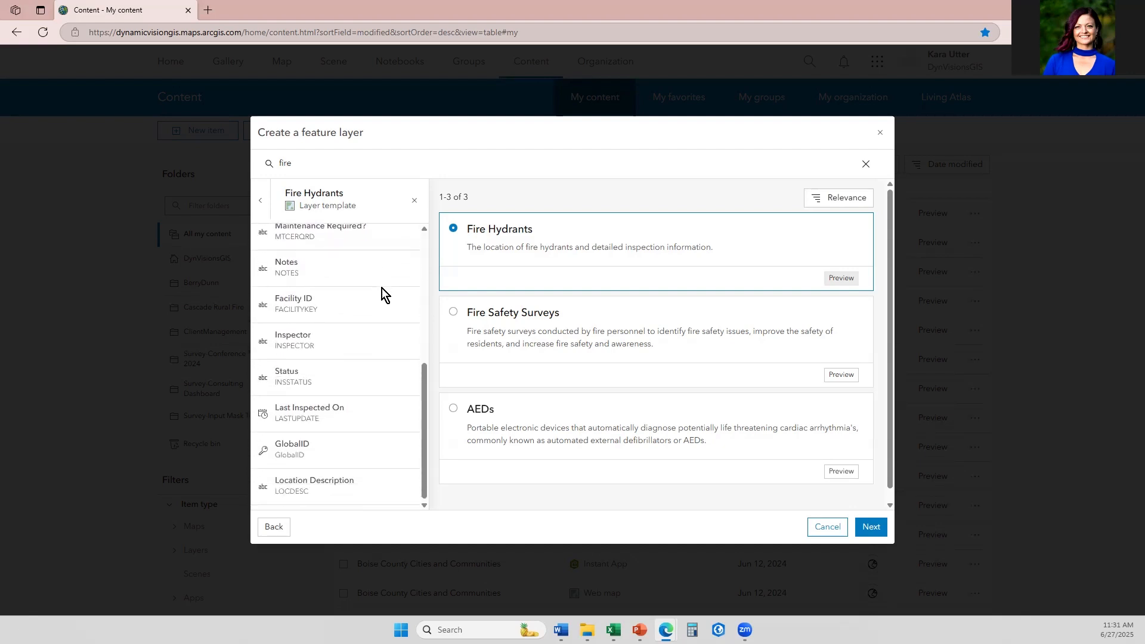
pyautogui.scroll(8, 382, 288)
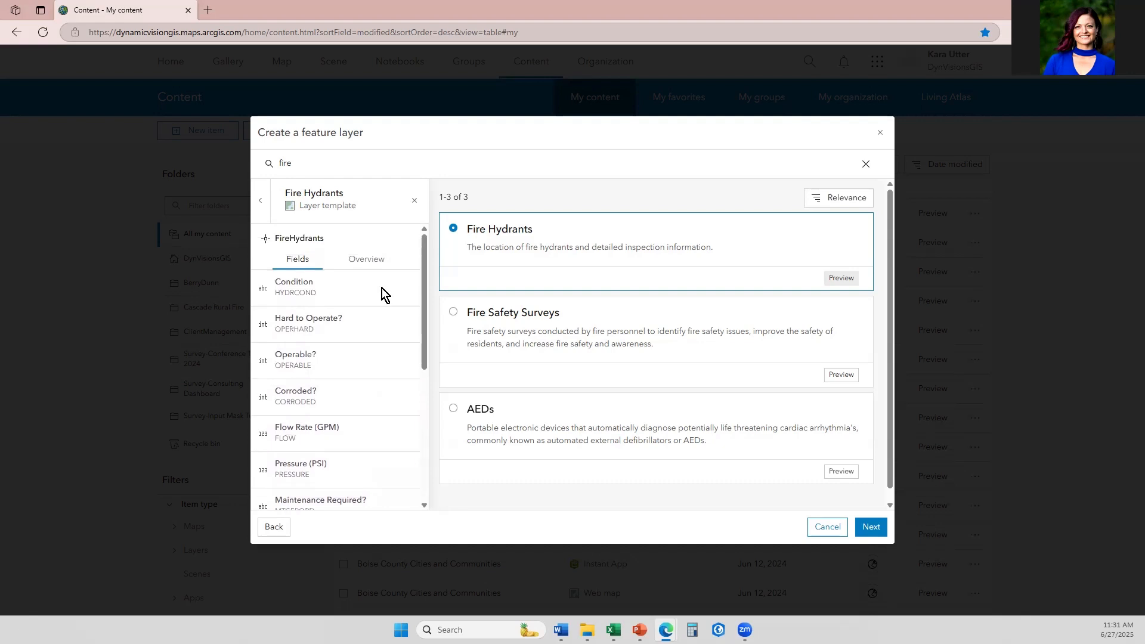
# - Accept the Fire Hydrants template after checking its layer fields, keeping GPS metadata fields, Z-values and M-values off
pyautogui.click(874, 528)
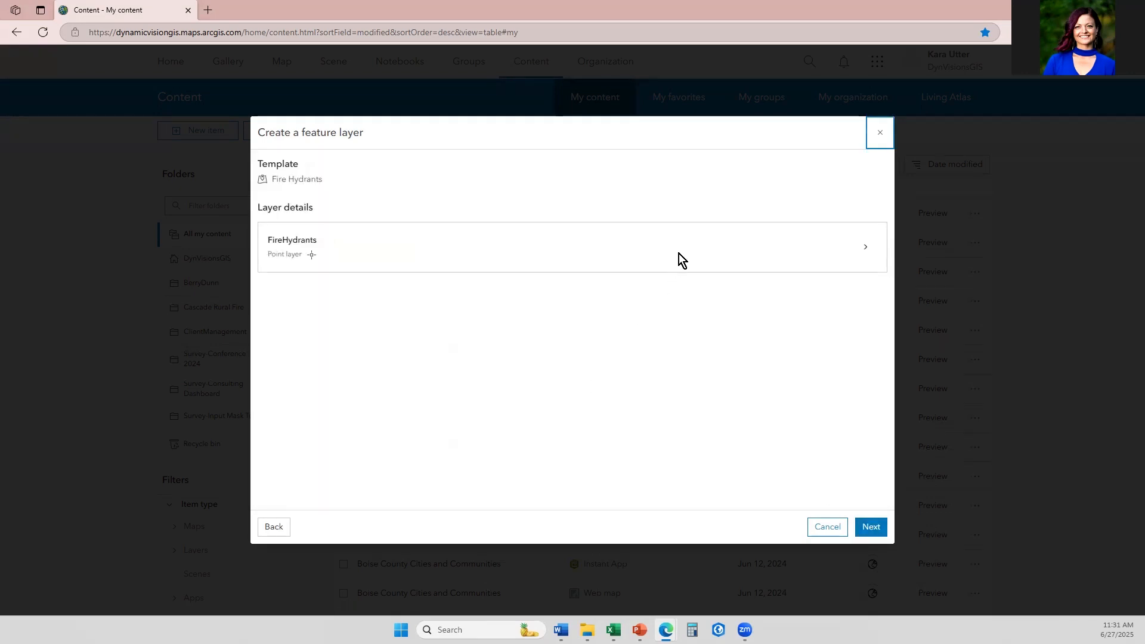
pyautogui.click(865, 247)
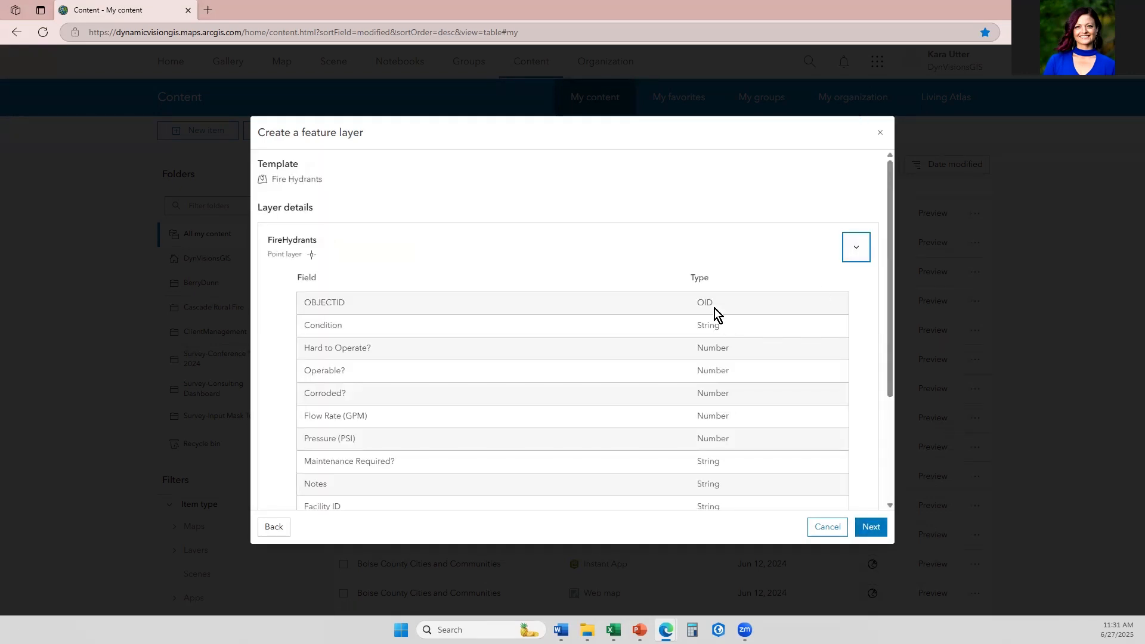
pyautogui.scroll(-3, 742, 343)
pyautogui.scroll(3, 742, 342)
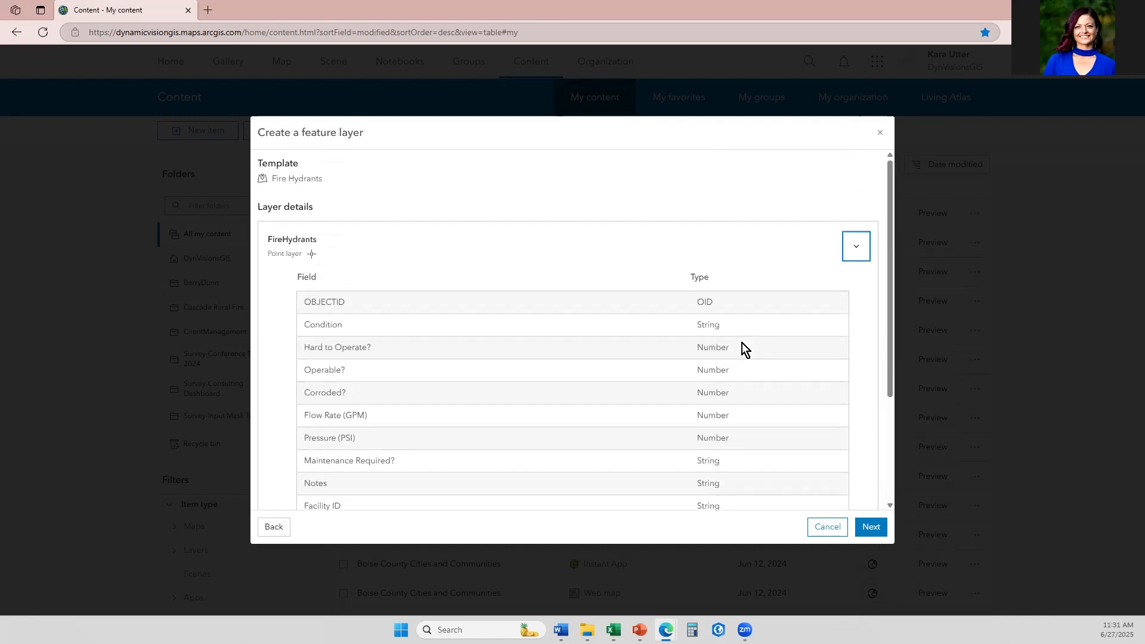
pyautogui.click(873, 528)
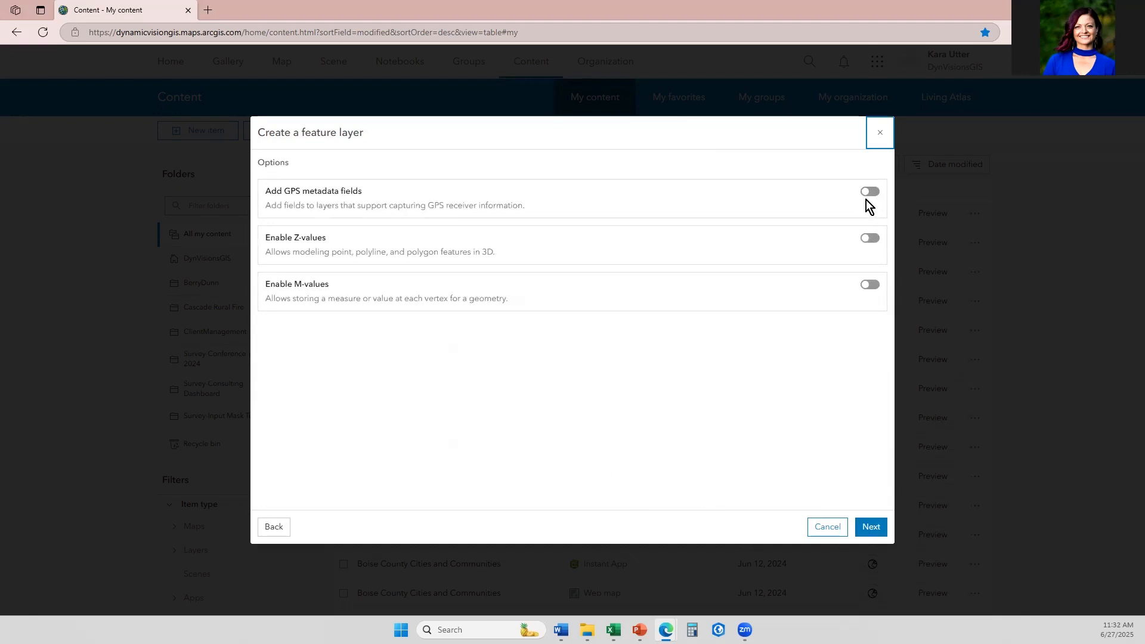
pyautogui.click(871, 528)
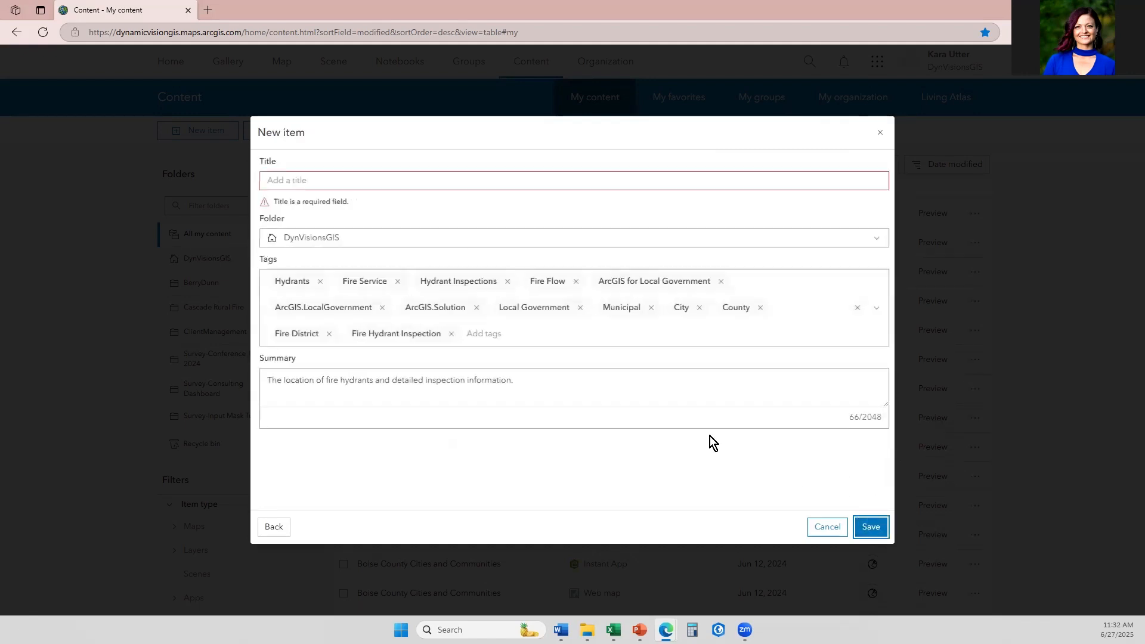
# - Title the new feature layer "Rural City Hydrants" and save it with the template's tags and summary
pyautogui.click(304, 180)
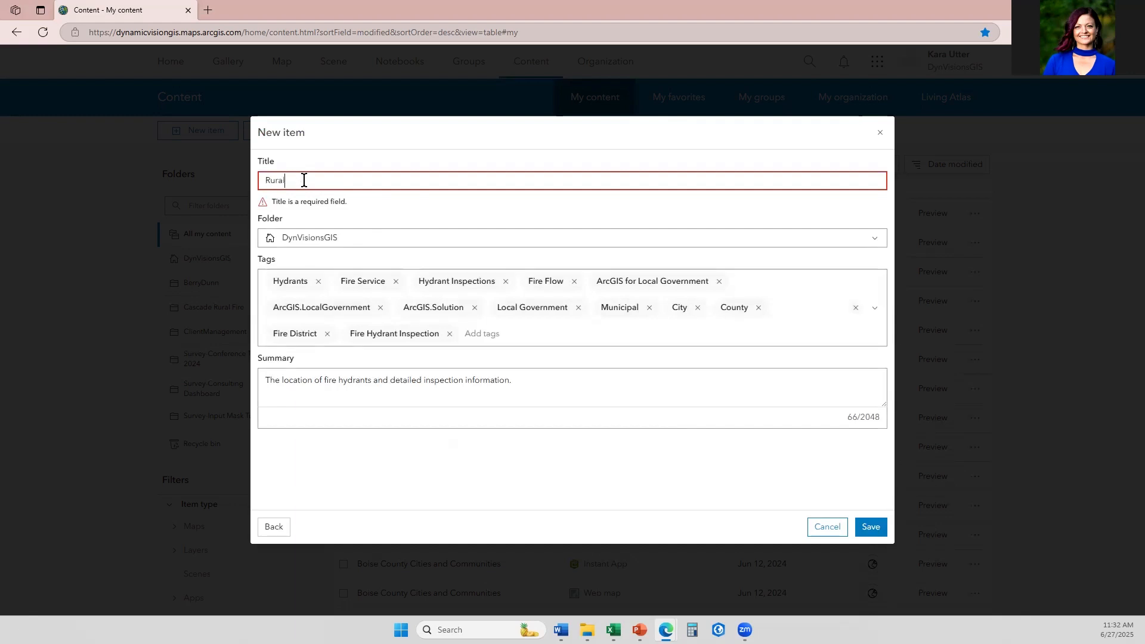
pyautogui.write('Hydra')
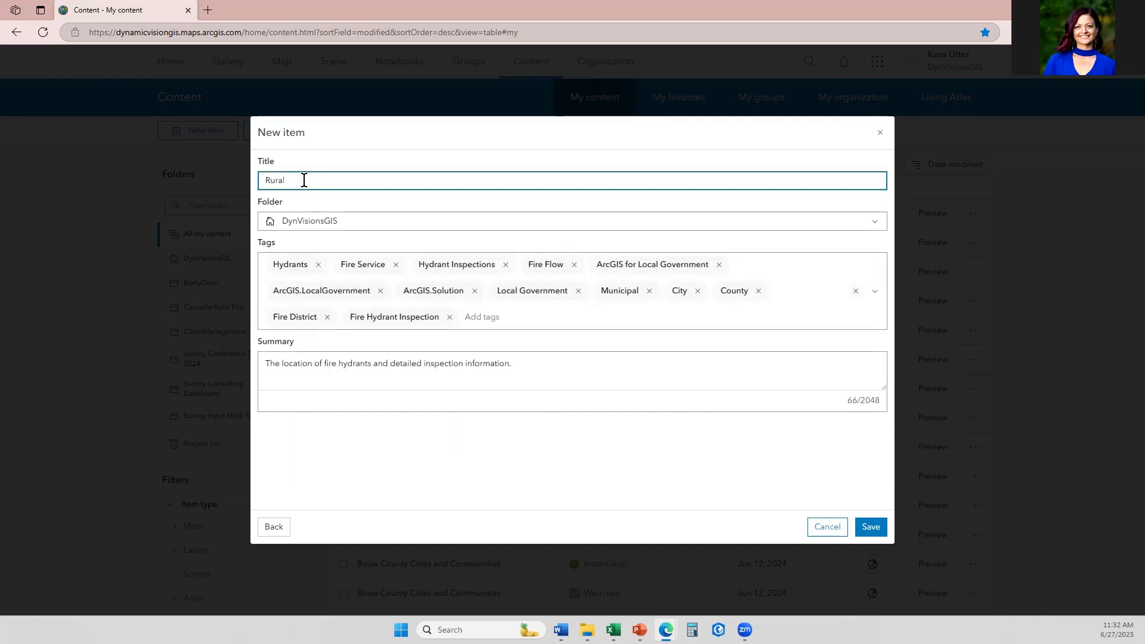
pyautogui.write('ants')
pyautogui.click(875, 529)
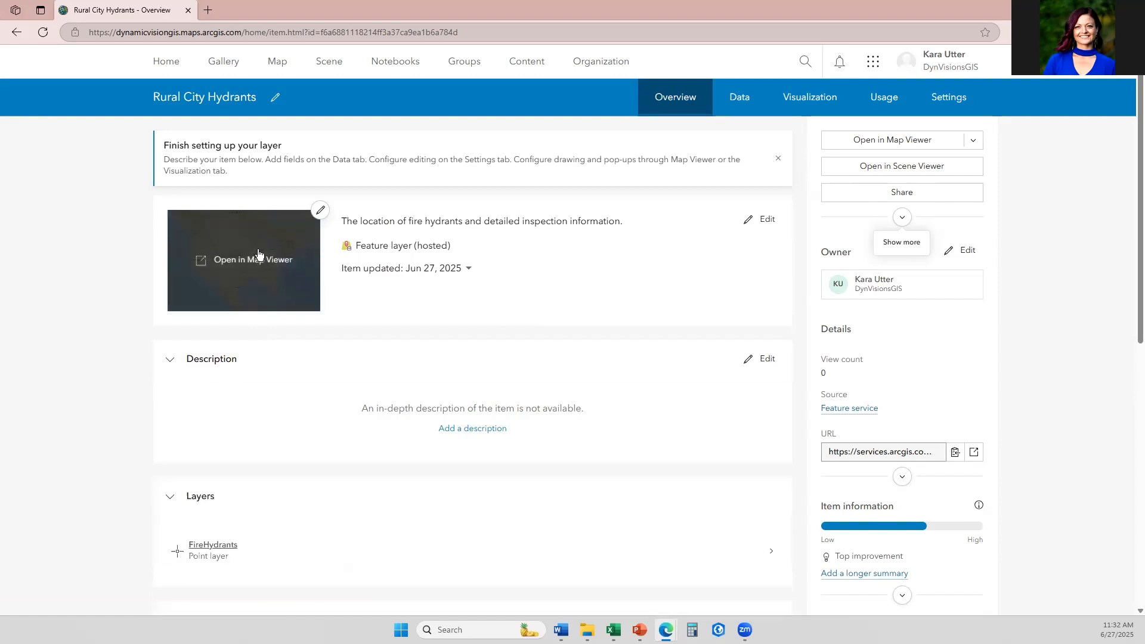
# - Review the FireHydrants sublayer's details and attachment setting, and return to the Rural City Hydrants item overview
pyautogui.scroll(-4, 302, 395)
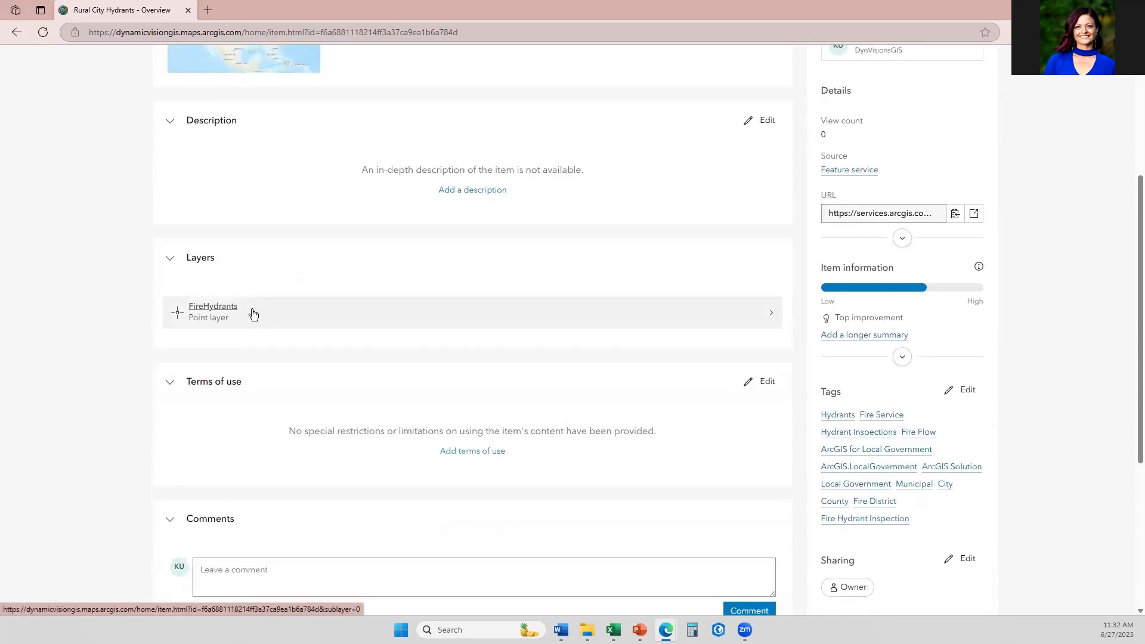
pyautogui.click(269, 318)
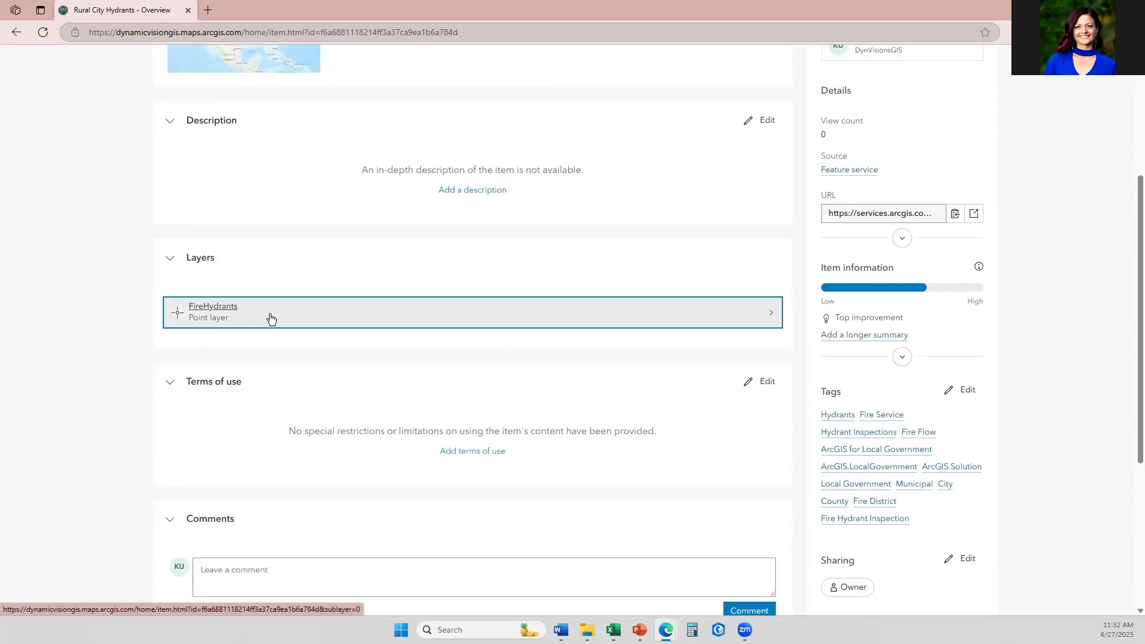
pyautogui.scroll(-2, 921, 435)
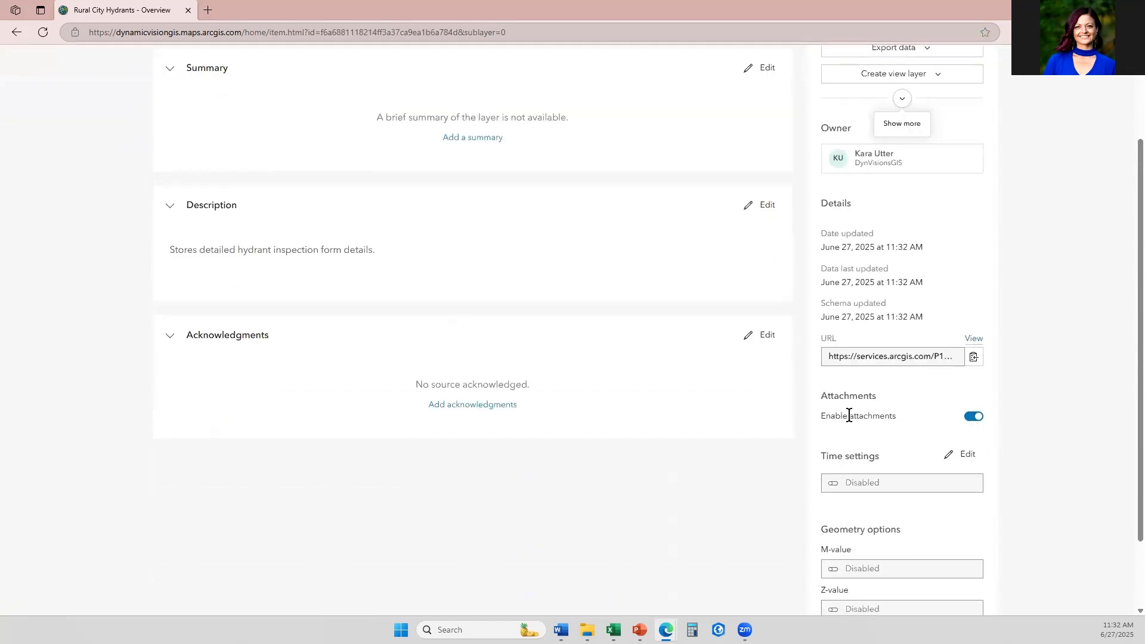
pyautogui.scroll(2, 851, 414)
pyautogui.click(191, 101)
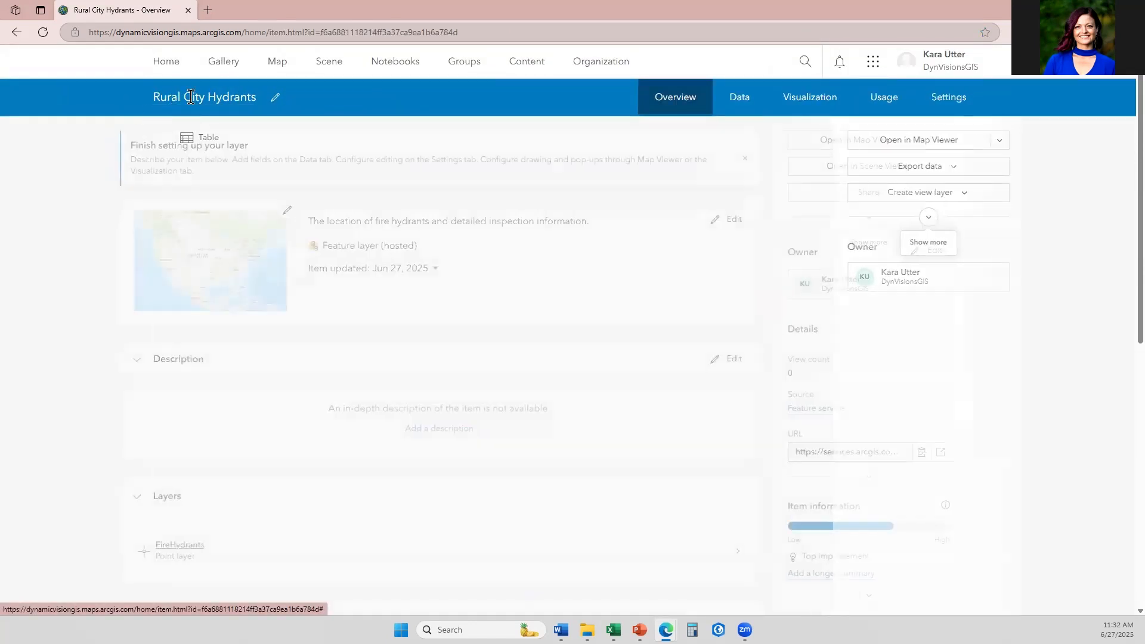
# - Open the field list of the Rural City Hydrants layer and examine the settings and domains of the Condition and Hard to Operate? fields
pyautogui.scroll(-5, 414, 355)
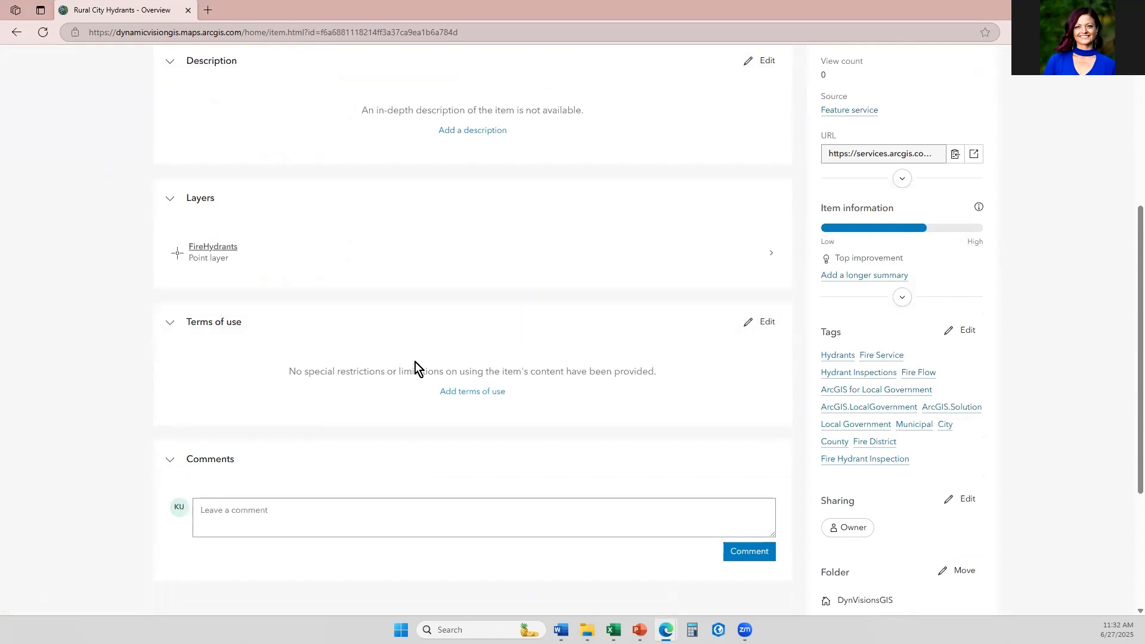
pyautogui.scroll(5, 588, 306)
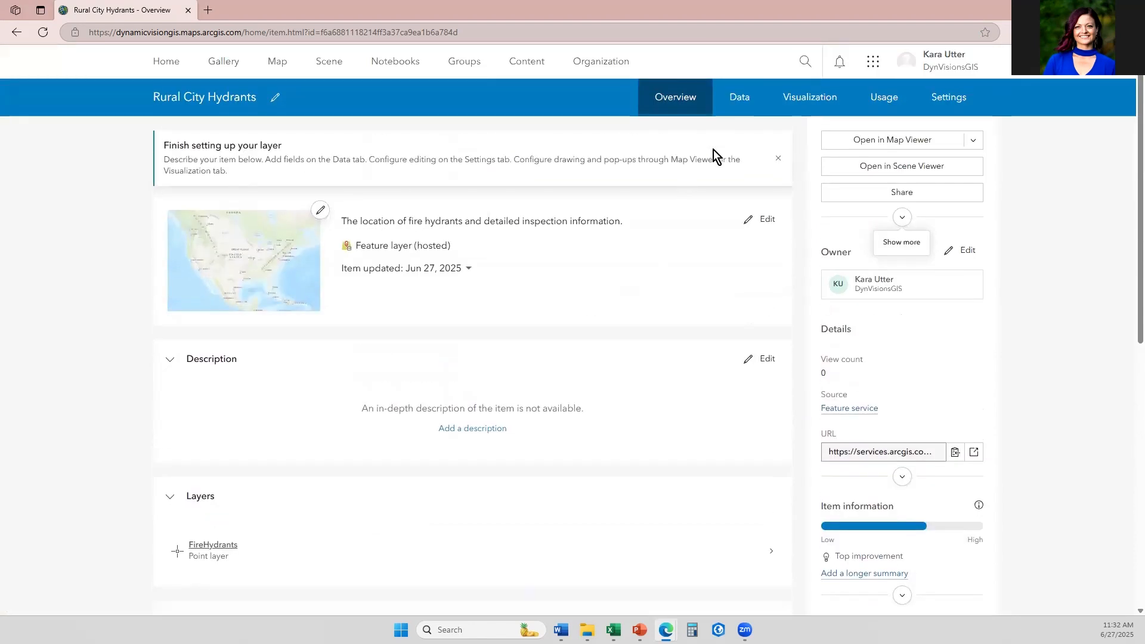
pyautogui.click(742, 102)
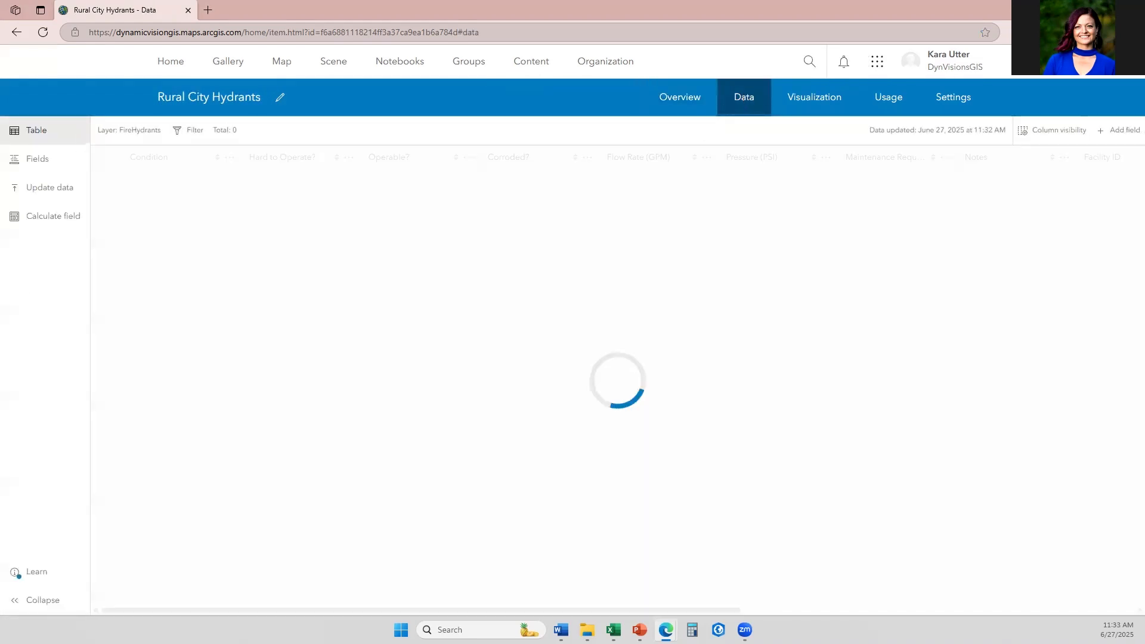
pyautogui.click(60, 164)
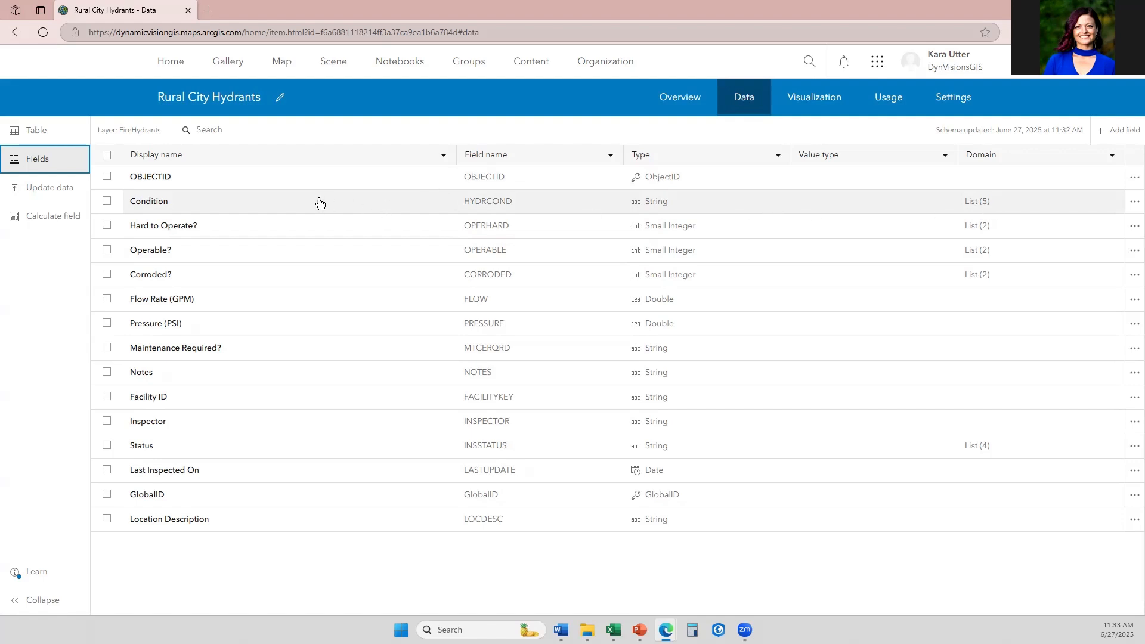
pyautogui.click(232, 206)
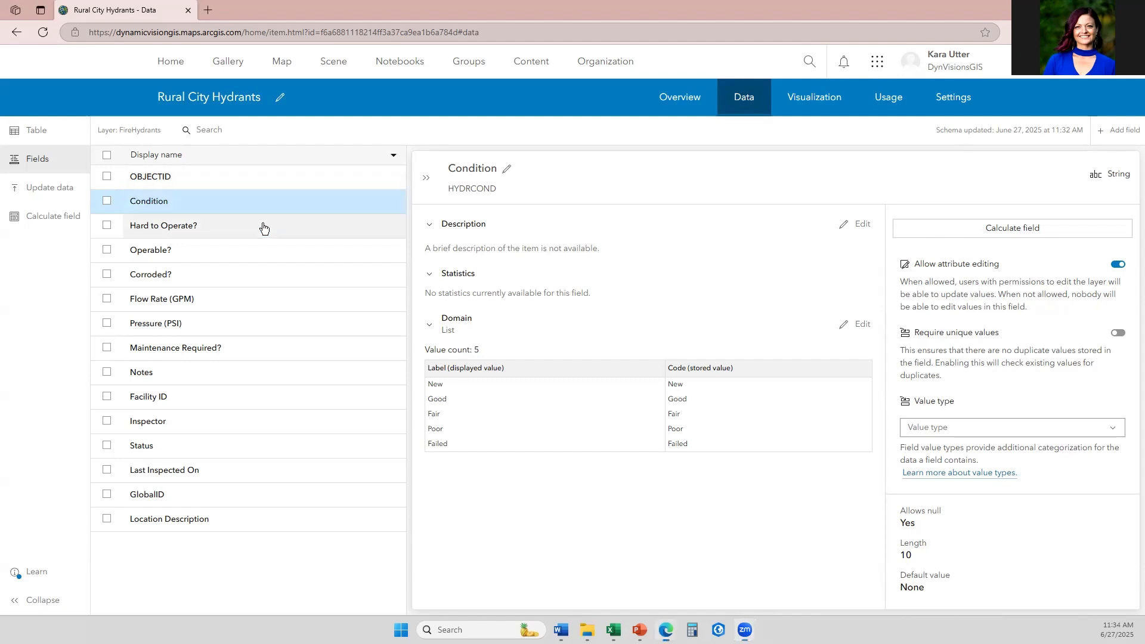
pyautogui.click(264, 226)
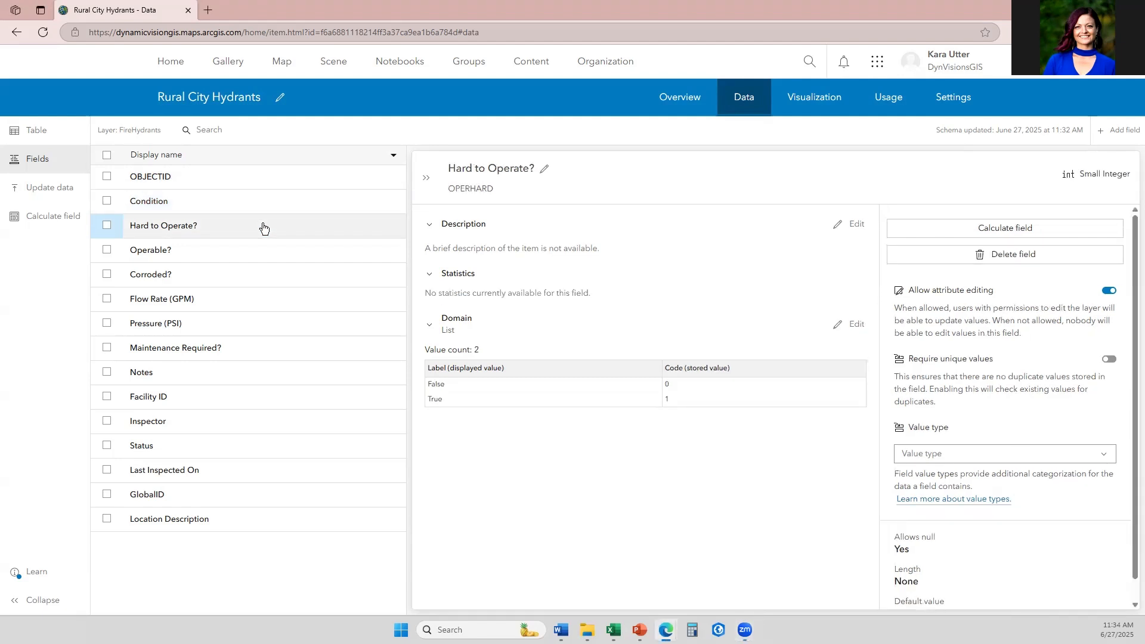